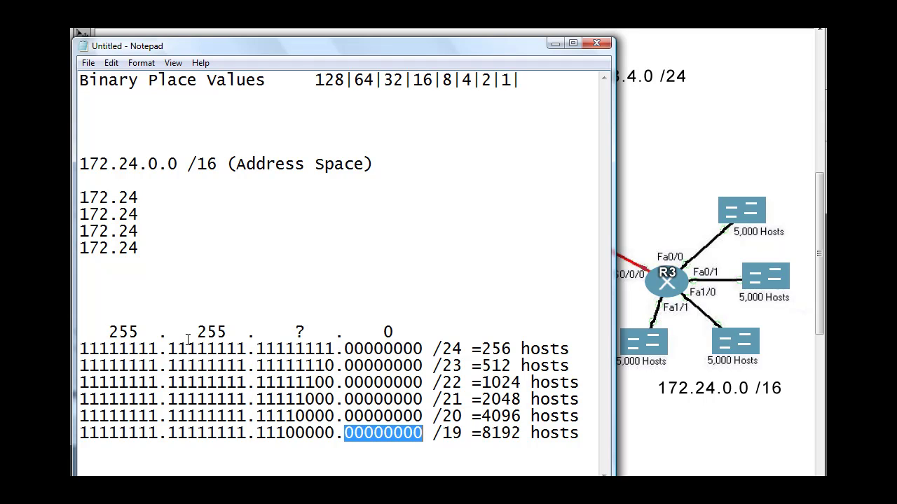
- Replace the '?' mask octet with 224 and remove the extra space before the final 0
drag(292, 332, 303, 330)
text(224)
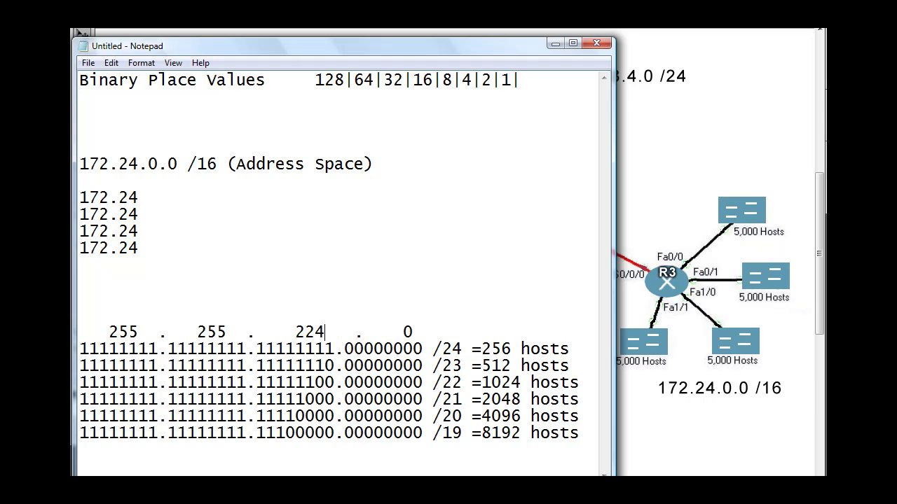
click(354, 334)
key(BackSpace)
key(BackSpace)
- Highlight the 128 place value and the three borrowed bits, then tag the mask line /19
drag(315, 80, 344, 79)
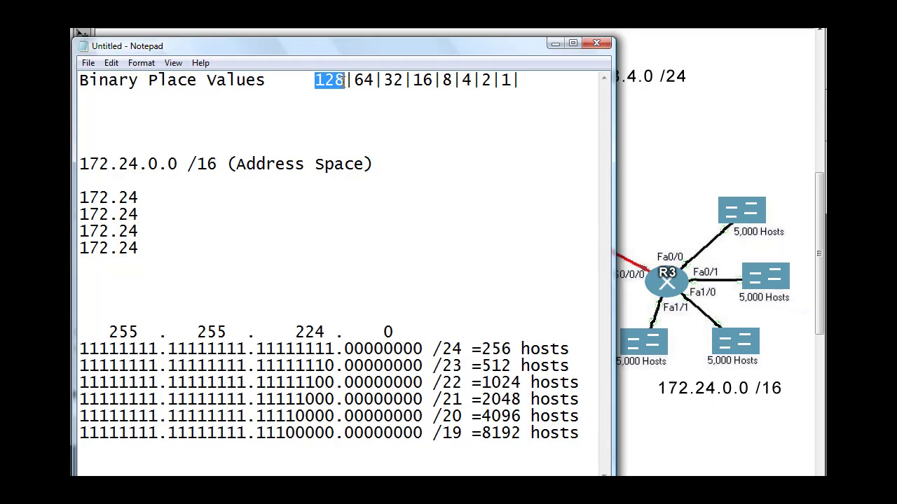
drag(266, 435, 293, 429)
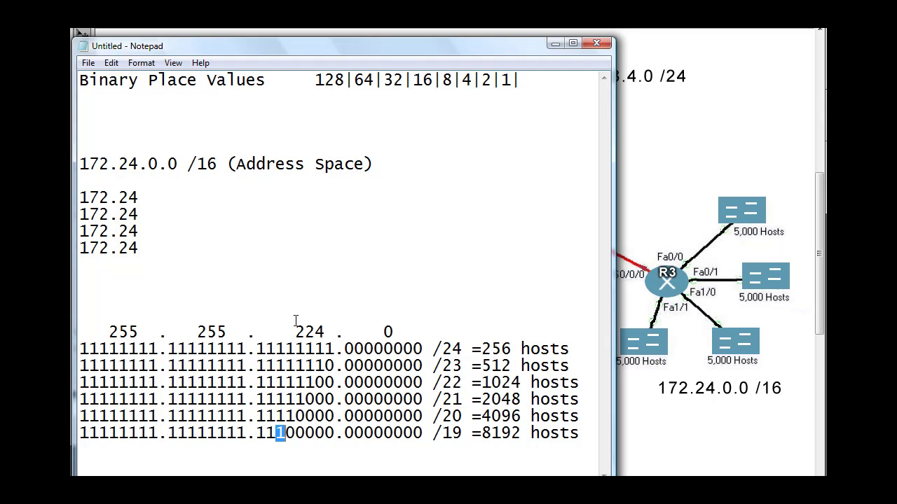
drag(257, 433, 287, 433)
click(439, 332)
text(/19)
key(BackSpace)
- Highlight the last borrowed bit in the /19 row and its 32 place value
drag(274, 433, 284, 433)
key(Left)
key(shift+Right)
drag(384, 80, 403, 80)
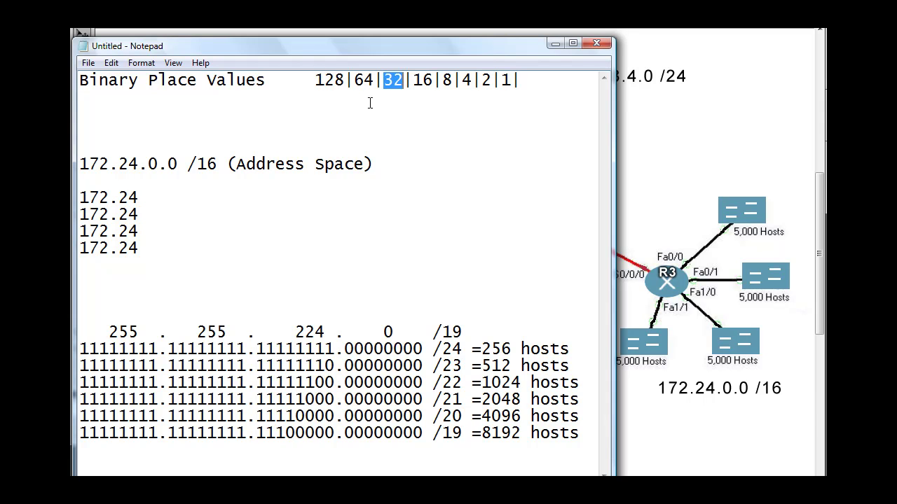
drag(275, 433, 287, 436)
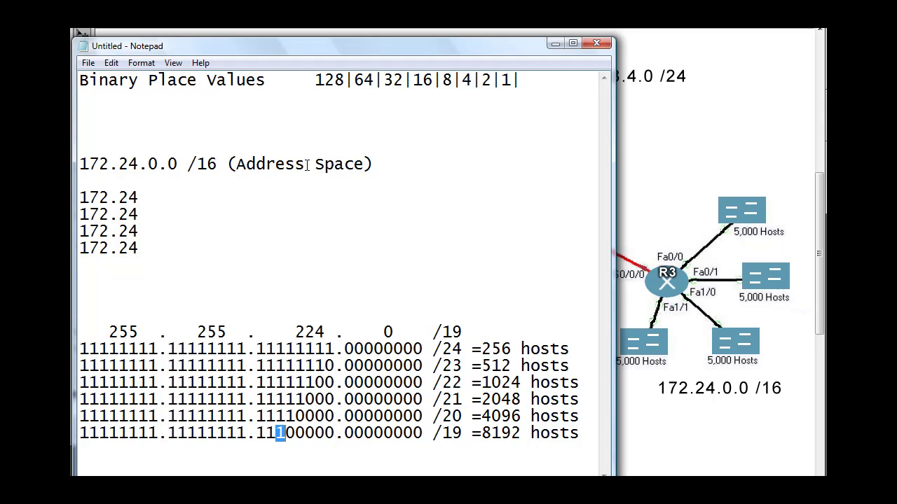
- Complete the four subnet addresses as 172.24.0.0, 172.24.32.0, 172.24.64.0 and 172.24.96.0
click(143, 197)
text(.0.0)
key(Down)
text(.32)
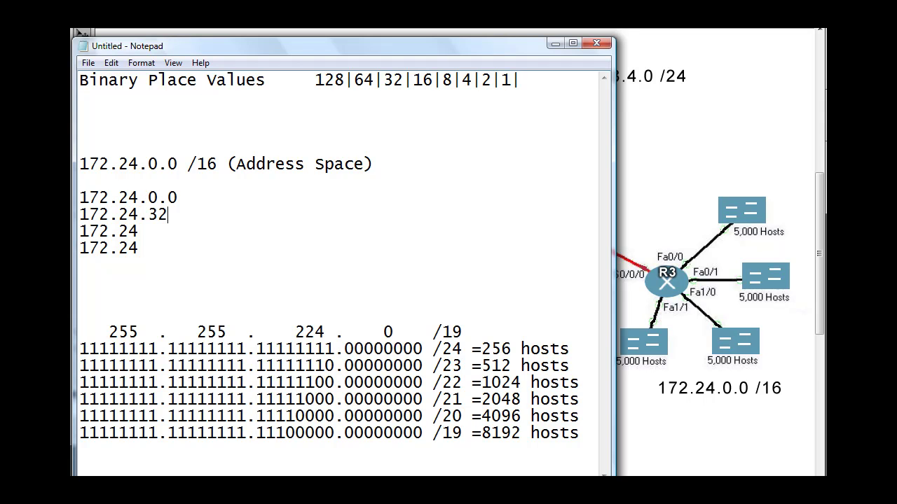
text(.0)
key(Down)
text(.64.0)
key(Down)
text(.96.0)
- Tag each of the four subnets /19 and begin the mask beside the first one
key(Up)
key(Up)
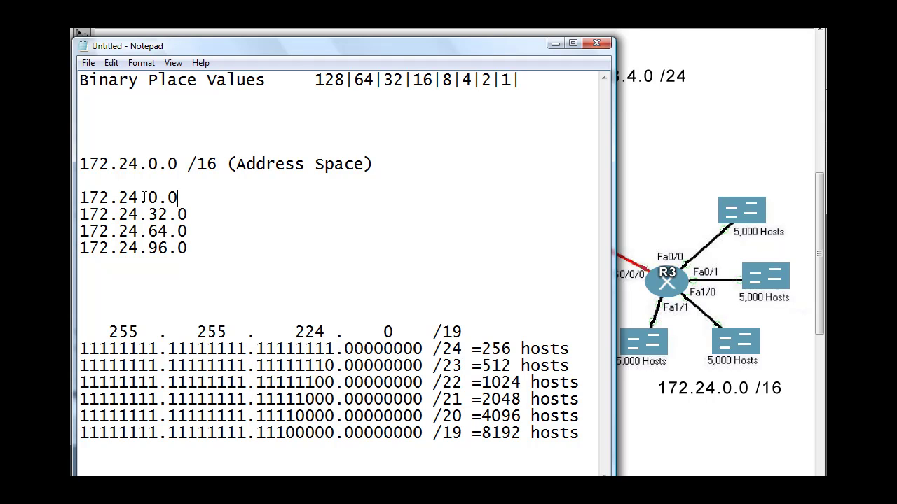
text(/19 /19)
key(Down)
text(/)
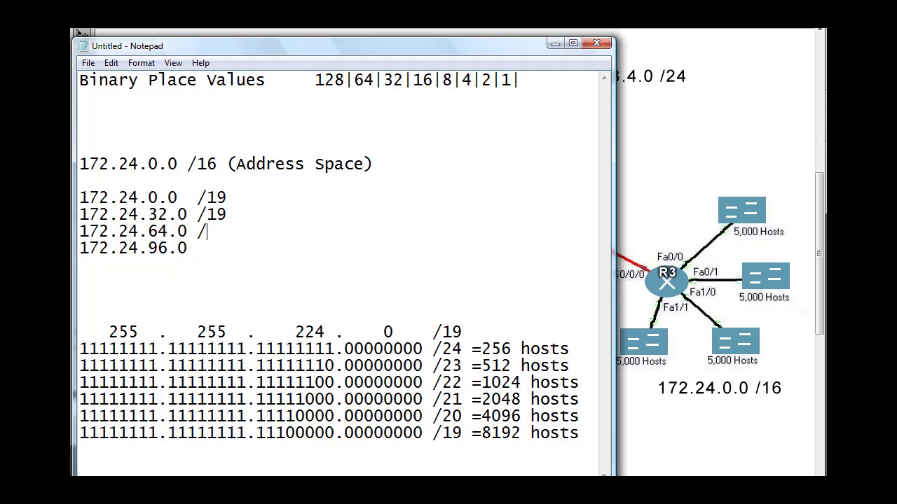
text(19)
key(Down)
text(/19)
key(Up)
text(22)
key(BackSpace)
- Finish the mask 255.255.224.0 beside 172.24.0.0 /19 and move Notepad aside to show the diagram
text(55.)
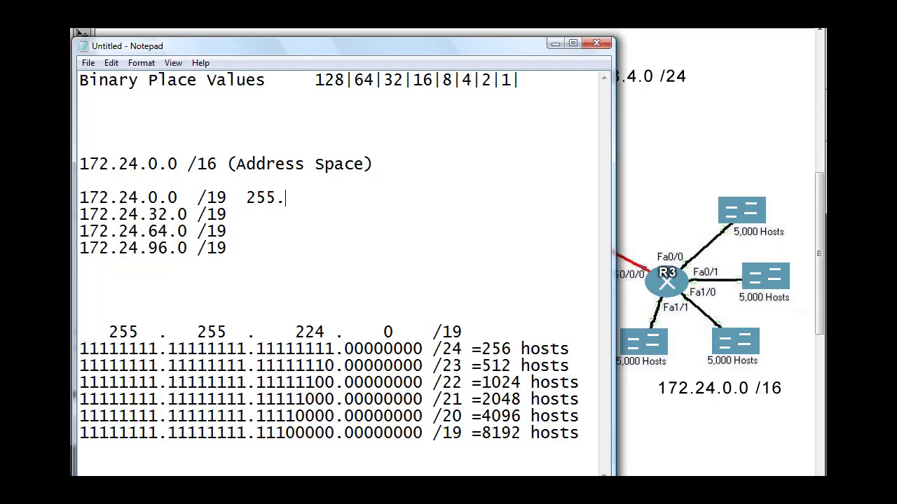
text(255.224.0)
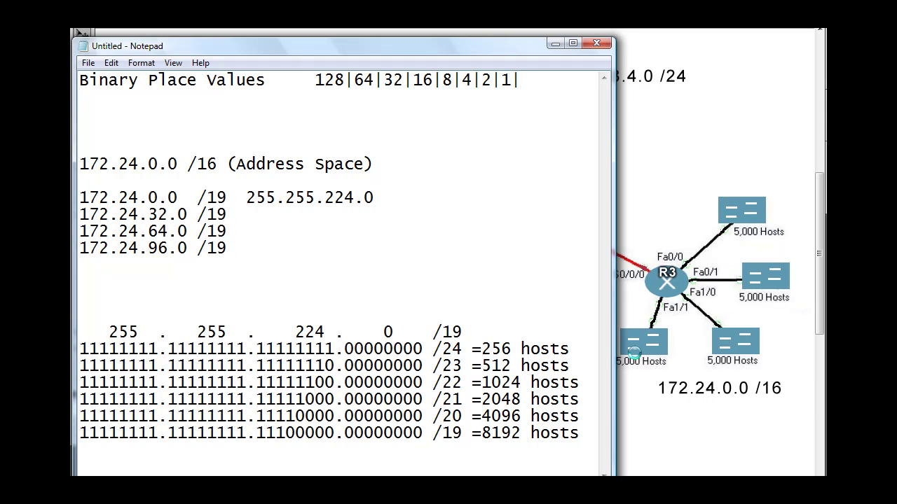
drag(492, 44, 710, 186)
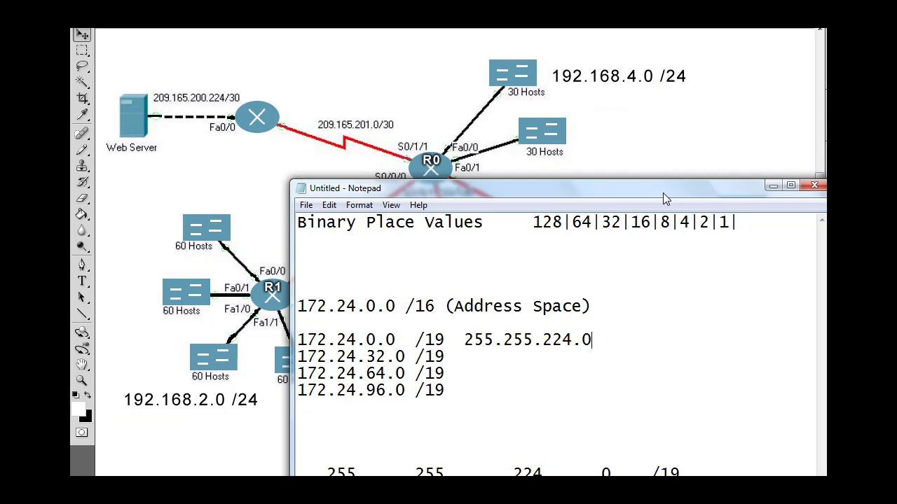
- Move the worksheet back to the upper left and add two blank lines below 172.24.96.0 /19
mouse_move(663, 190)
mouse_down()
mouse_move(664, 121)
mouse_move(661, 177)
mouse_up()
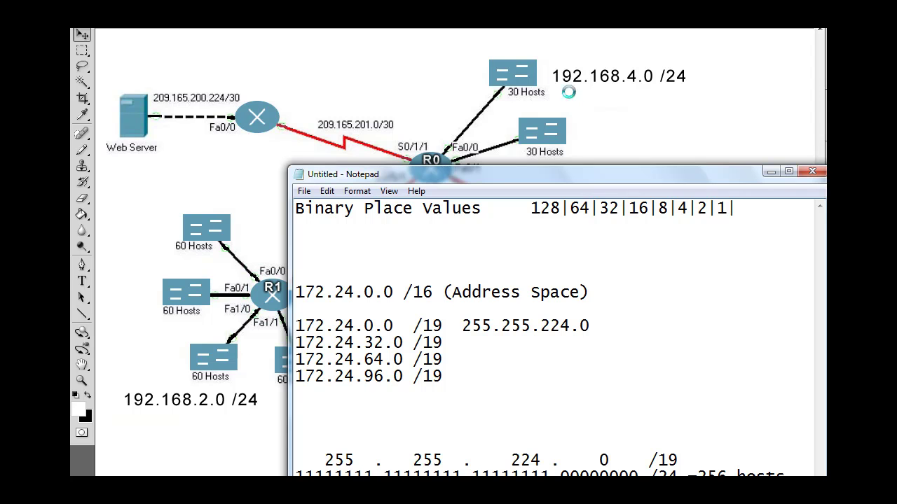
drag(689, 175, 550, 62)
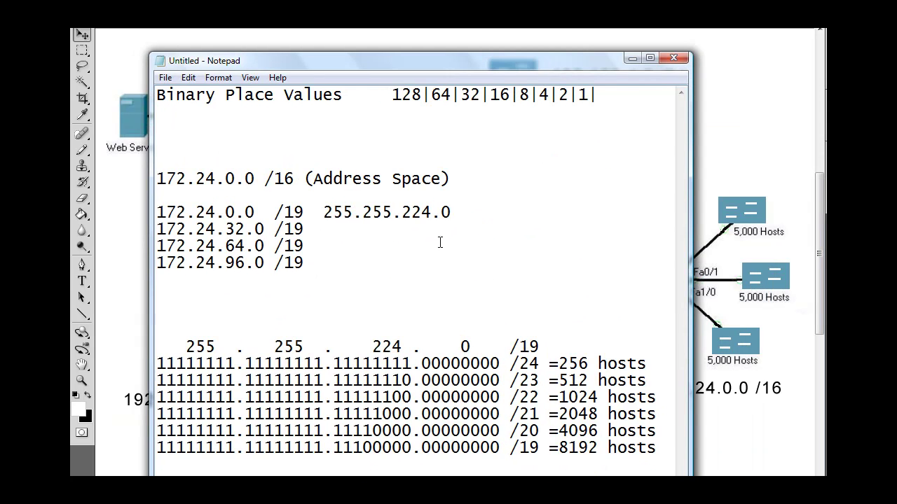
click(307, 262)
key(Return)
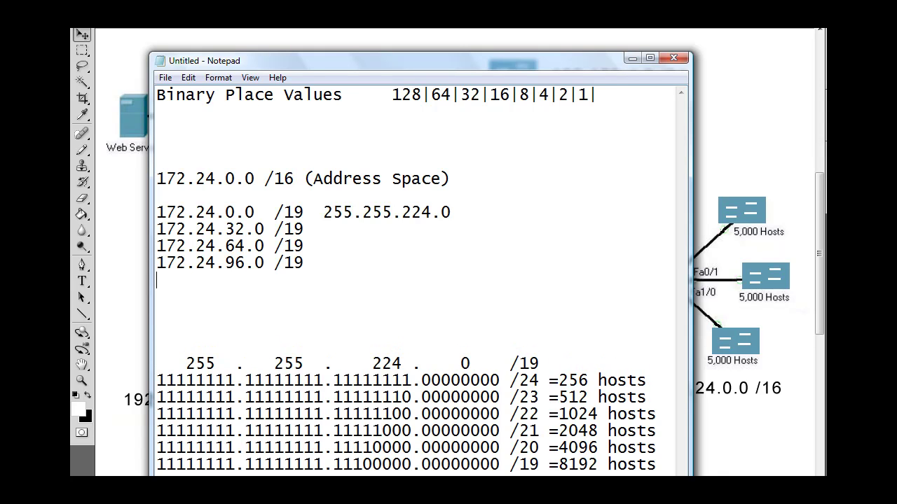
key(Return)
- Write 192.168.4.0 ./27 255.255.255.224 on the new line, checking the diagram, then select that line
text(192.168.4.0)
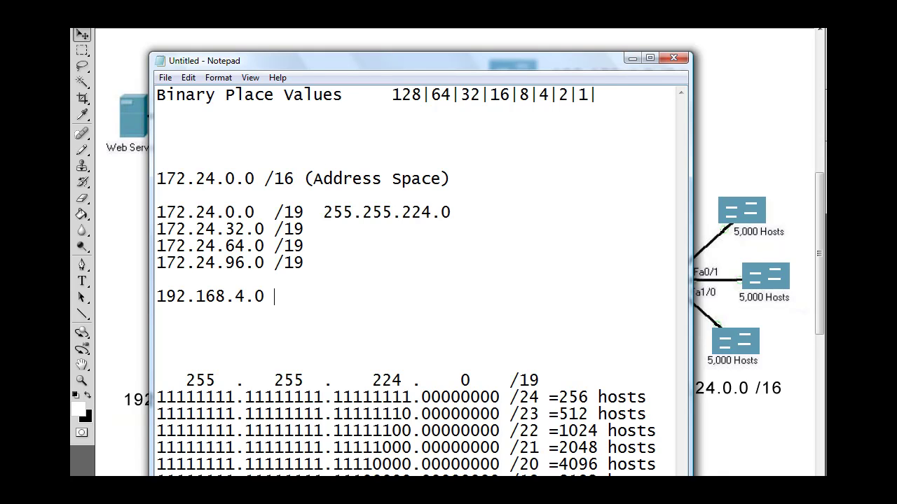
drag(498, 67, 471, 33)
drag(434, 71, 456, 71)
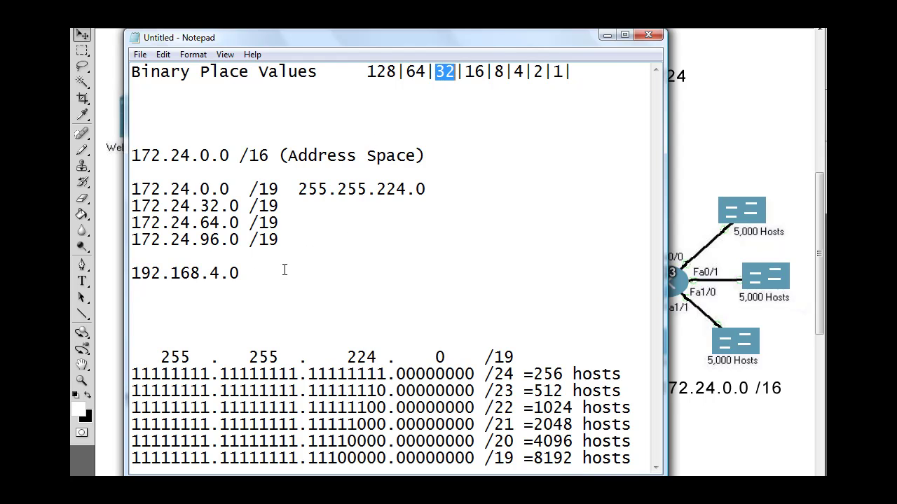
click(262, 274)
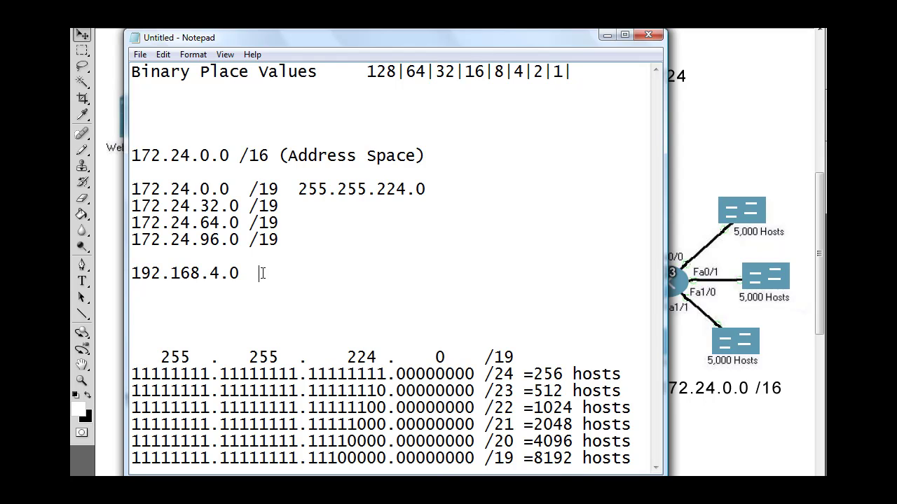
text(.27  255.255.)
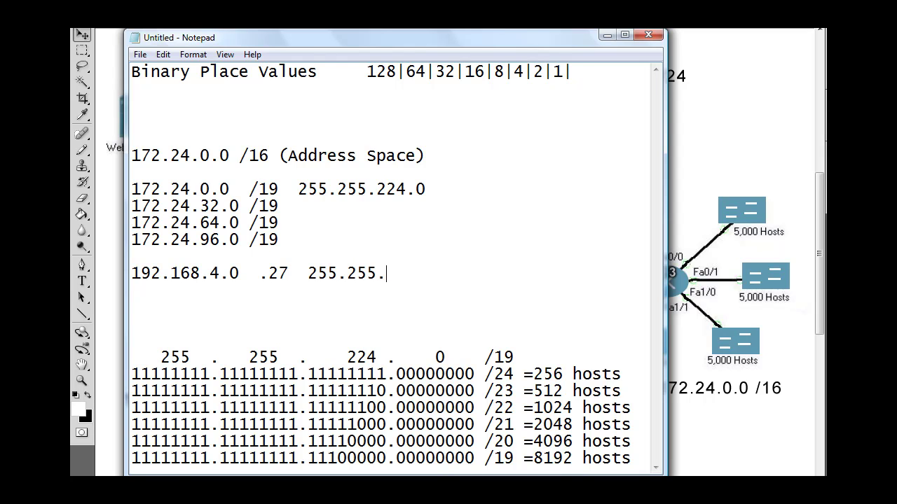
text(255)
text(.224)
text(/)
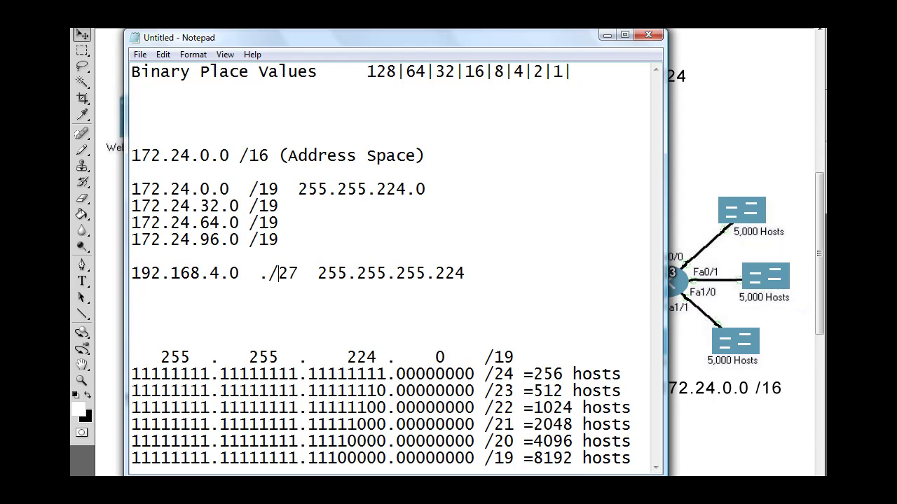
drag(130, 276, 468, 275)
key(ctrl+c)
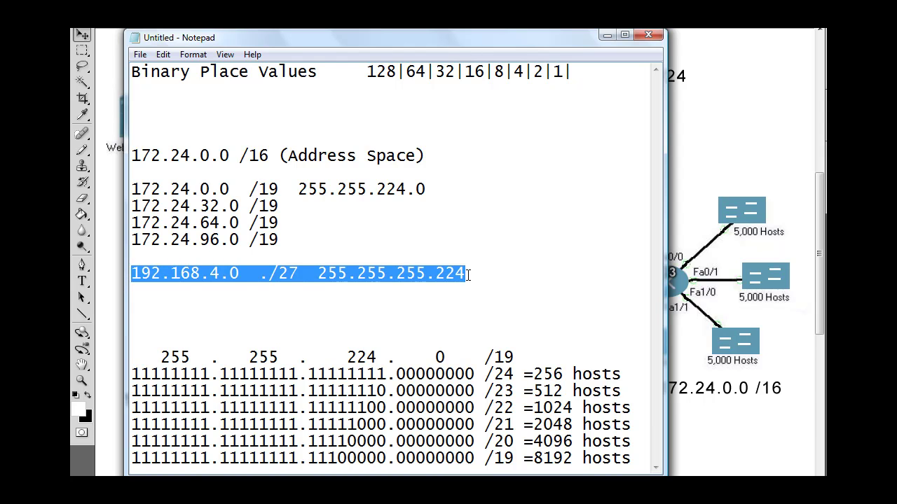
- Paste the copied line below and change its last octet to 32, giving 192.168.4.32 ./27 255.255.255.224
click(139, 293)
key(ctrl+v)
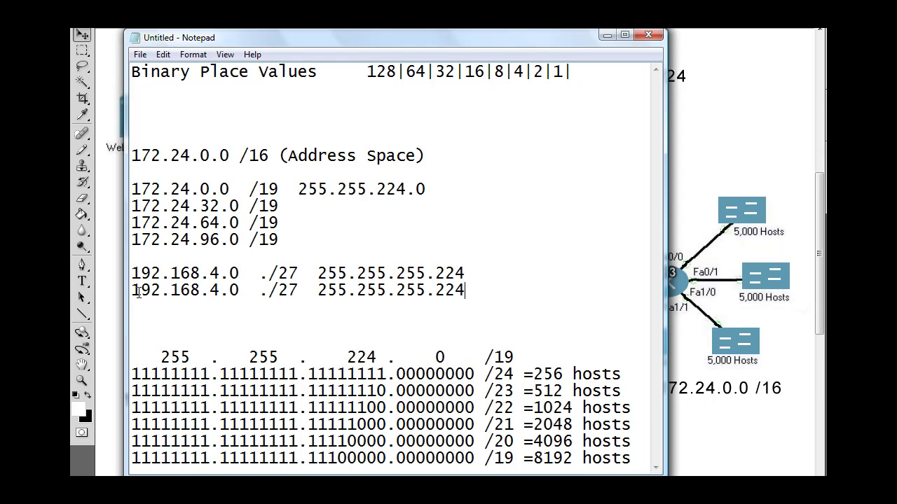
double_click(235, 290)
text(32)
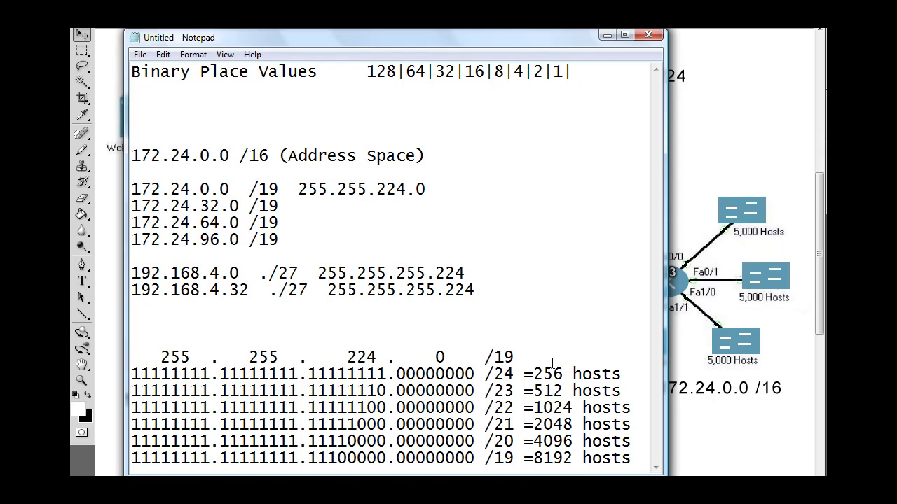
click(268, 292)
key(BackSpace)
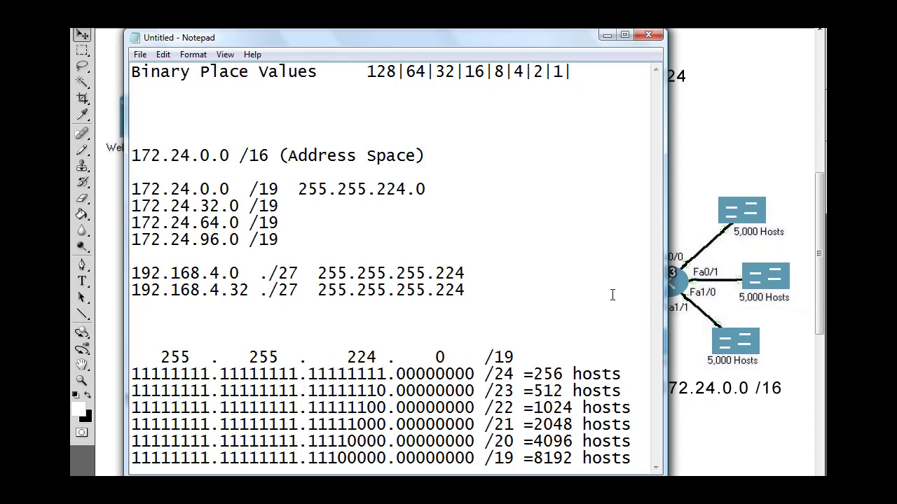